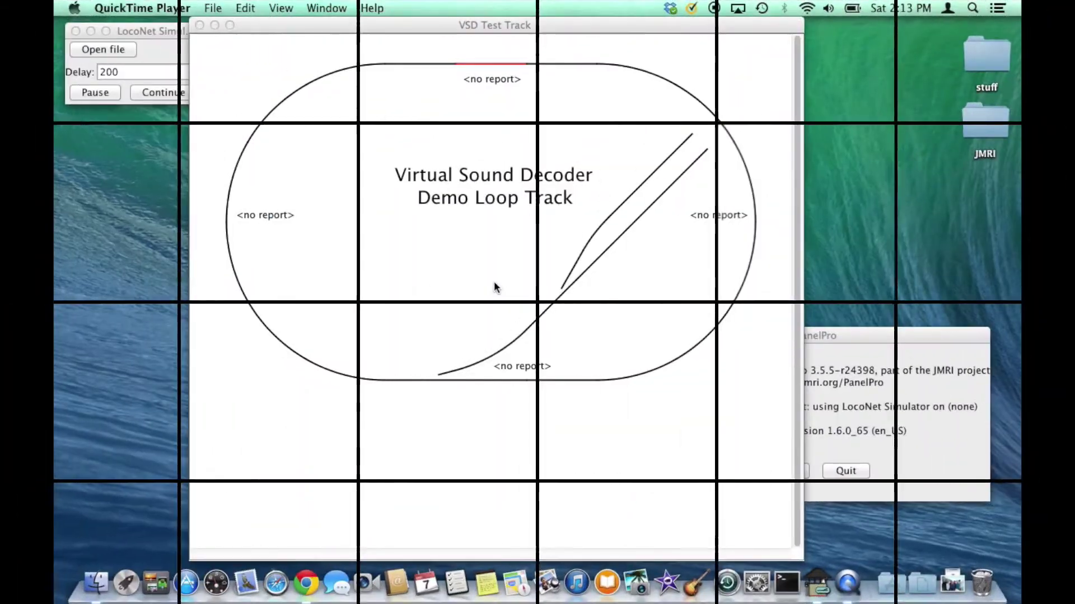
Drag the PanelPro version window to the lower right so the whole Demo Loop Track panel shows.
{"action": "left_click", "coordinate": [887, 336]}
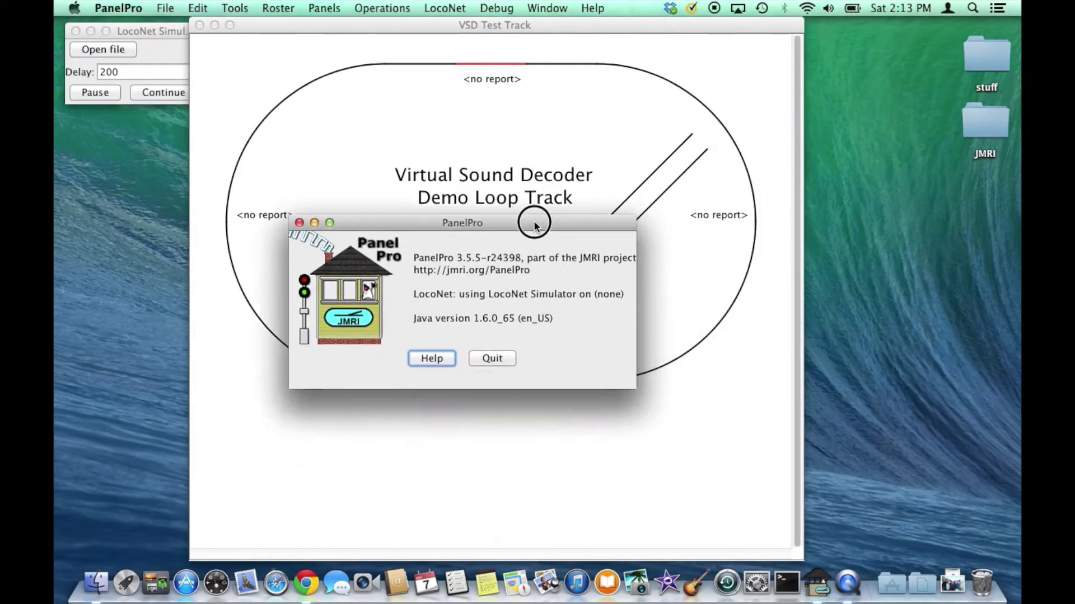
{"action": "left_click_drag", "start_coordinate": [534, 224], "coordinate": [582, 164]}
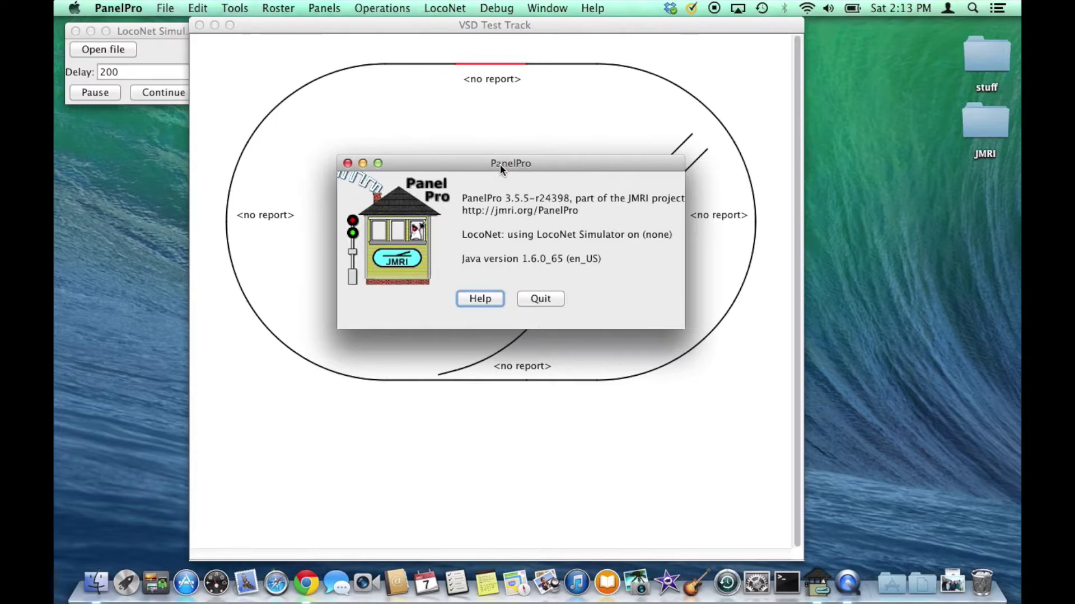
{"action": "left_click_drag", "start_coordinate": [500, 168], "coordinate": [827, 363]}
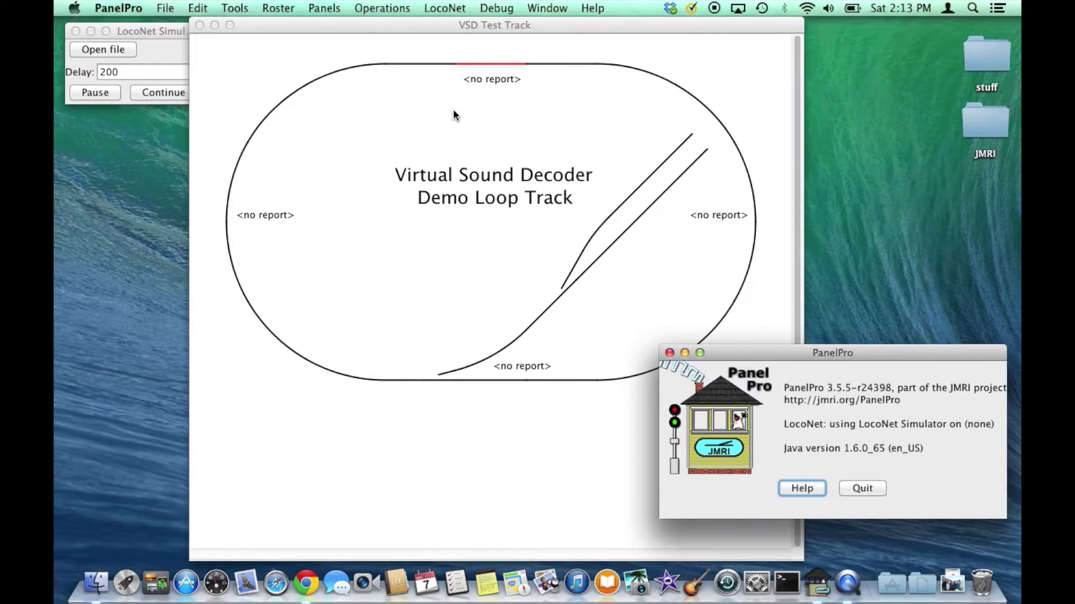
{"action": "left_click", "coordinate": [241, 11]}
Open the Sensors table listing LS17–LS32, where Block9's sensor LS26 reads Active.
{"action": "mouse_move", "coordinate": [325, 41]}
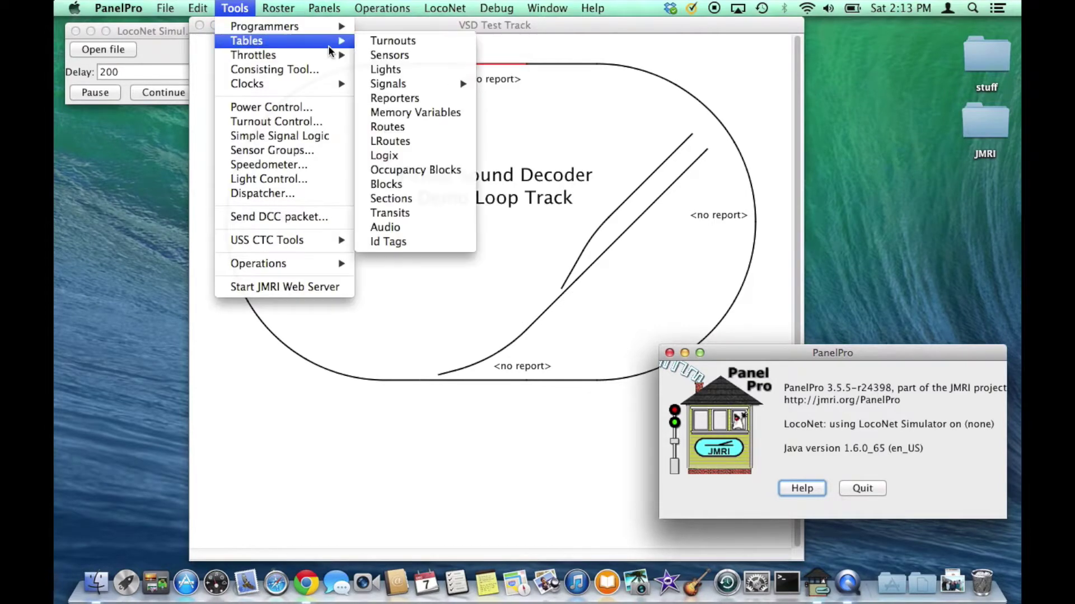
{"action": "left_click", "coordinate": [389, 56]}
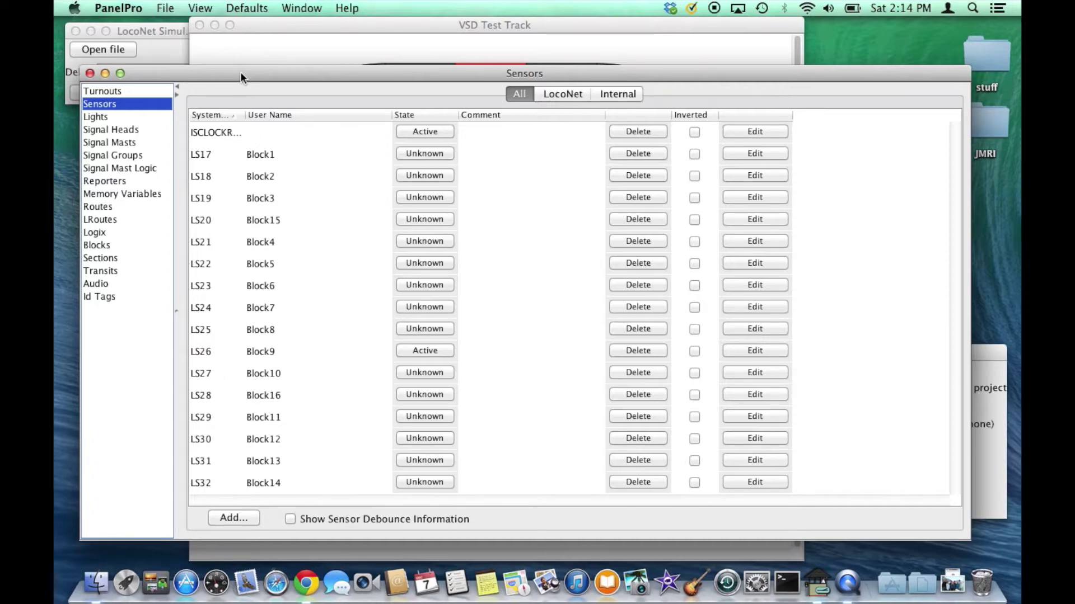
{"action": "left_click_drag", "start_coordinate": [240, 71], "coordinate": [243, 51]}
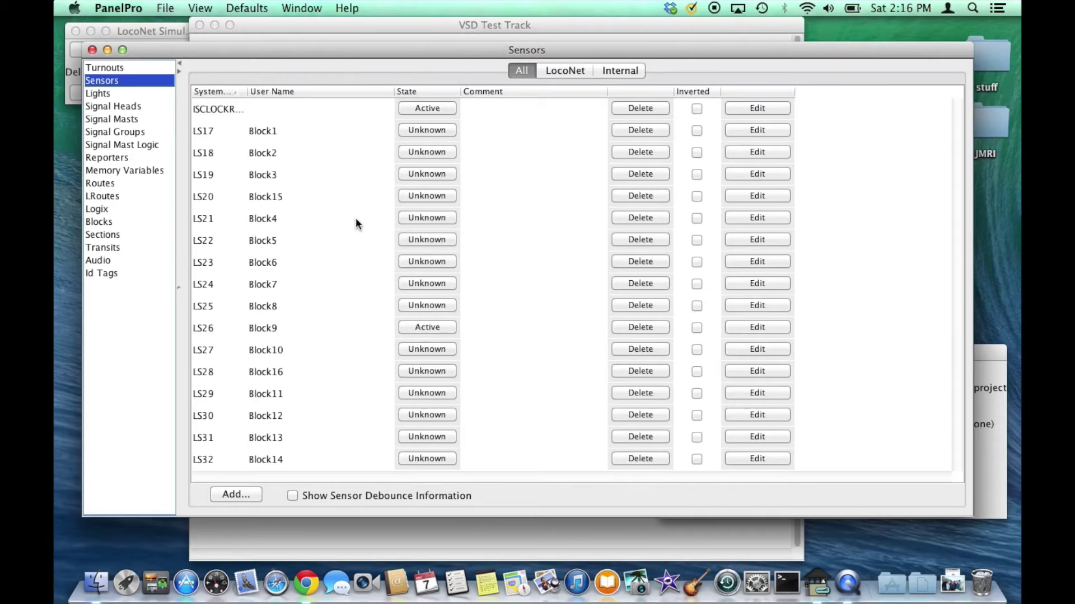
Switch to the Blocks table showing IB14–IB29 for Block1–Block16.
{"action": "left_click", "coordinate": [107, 221]}
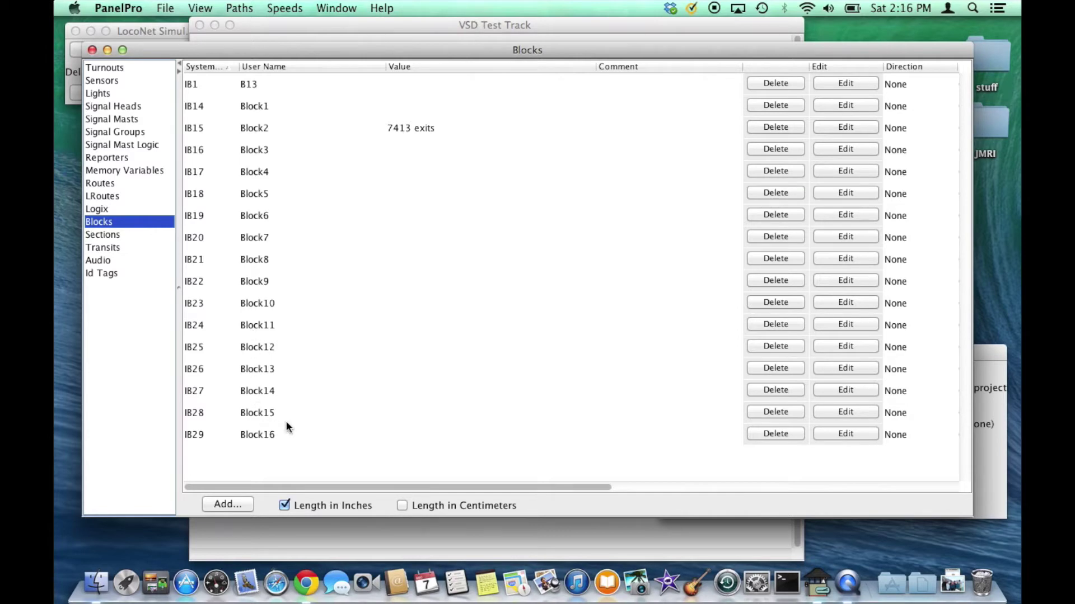
{"action": "left_click_drag", "start_coordinate": [537, 488], "coordinate": [442, 498]}
{"action": "left_click", "coordinate": [203, 281]}
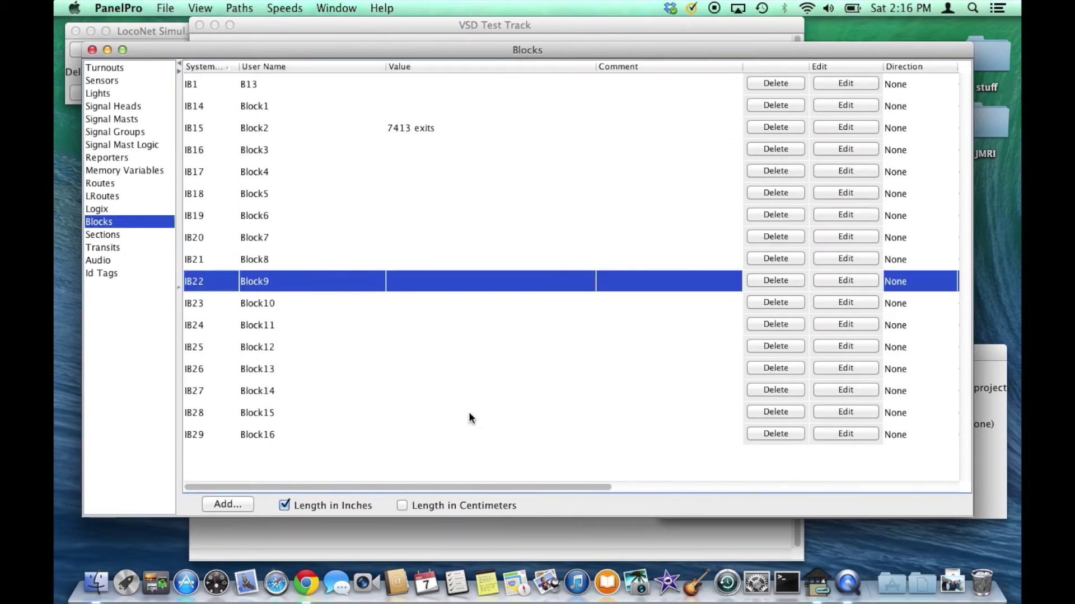
{"action": "left_click_drag", "start_coordinate": [498, 487], "coordinate": [789, 460]}
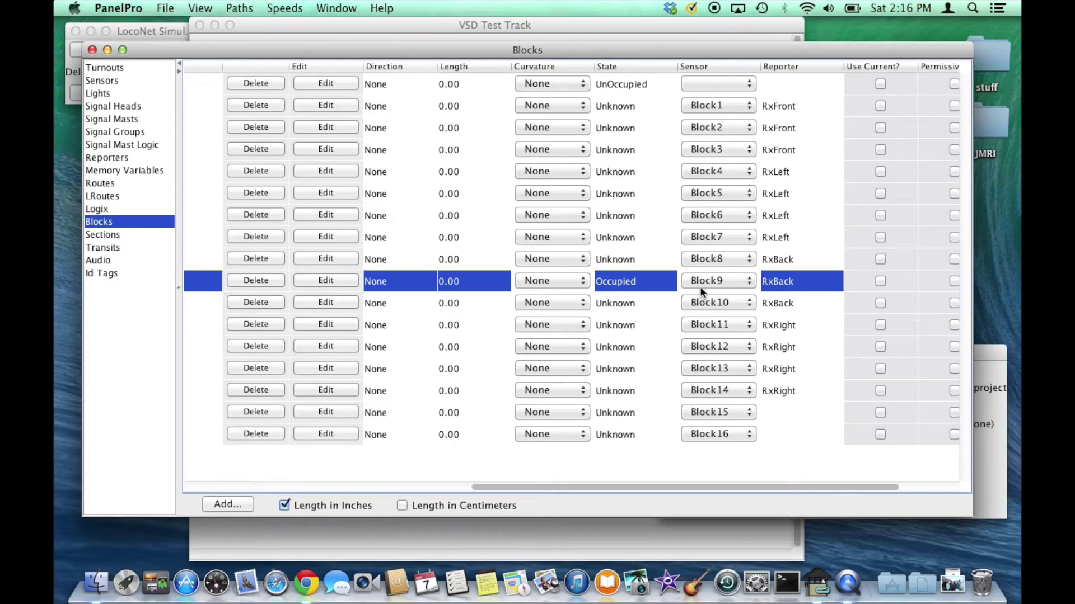
{"action": "left_click", "coordinate": [750, 280]}
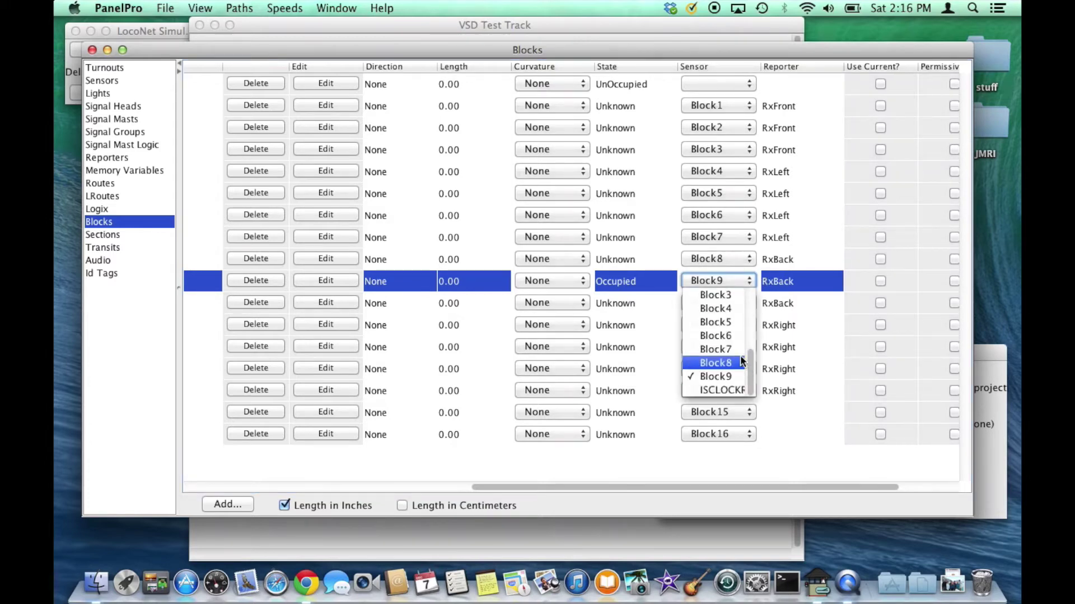
{"action": "left_click", "coordinate": [730, 378]}
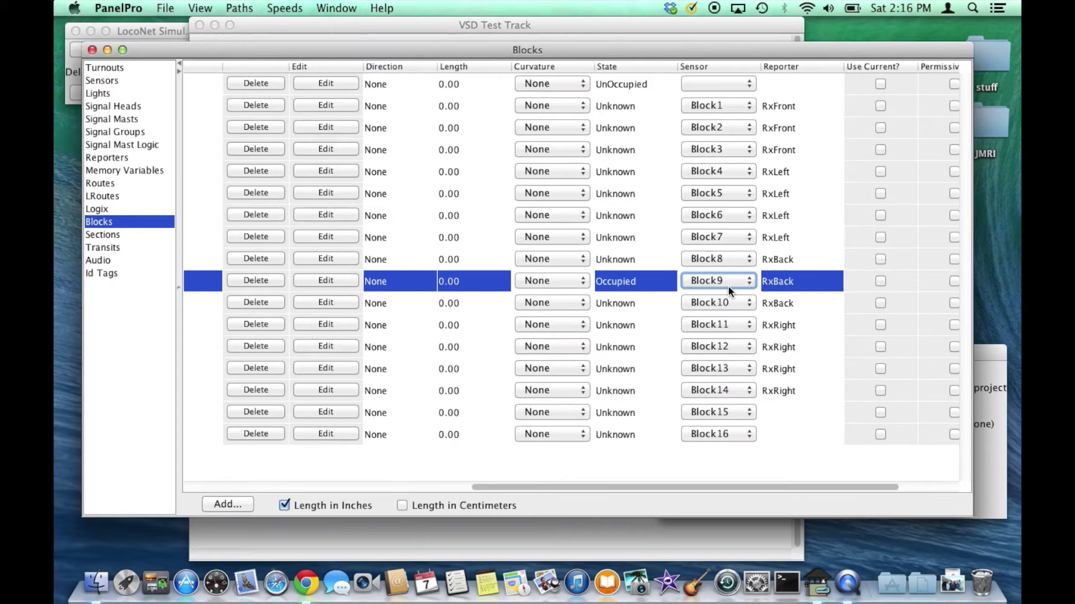
{"action": "left_click", "coordinate": [747, 282]}
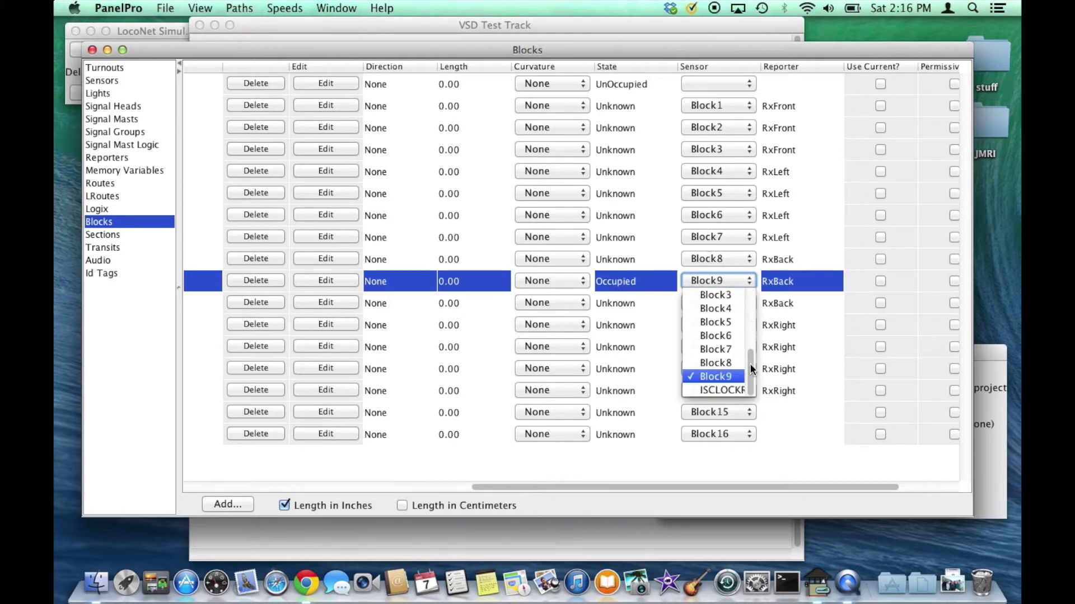
{"action": "mouse_move", "coordinate": [750, 363]}
{"action": "left_mouse_down"}
{"action": "mouse_move", "coordinate": [750, 302]}
{"action": "mouse_move", "coordinate": [755, 364]}
{"action": "left_mouse_up"}
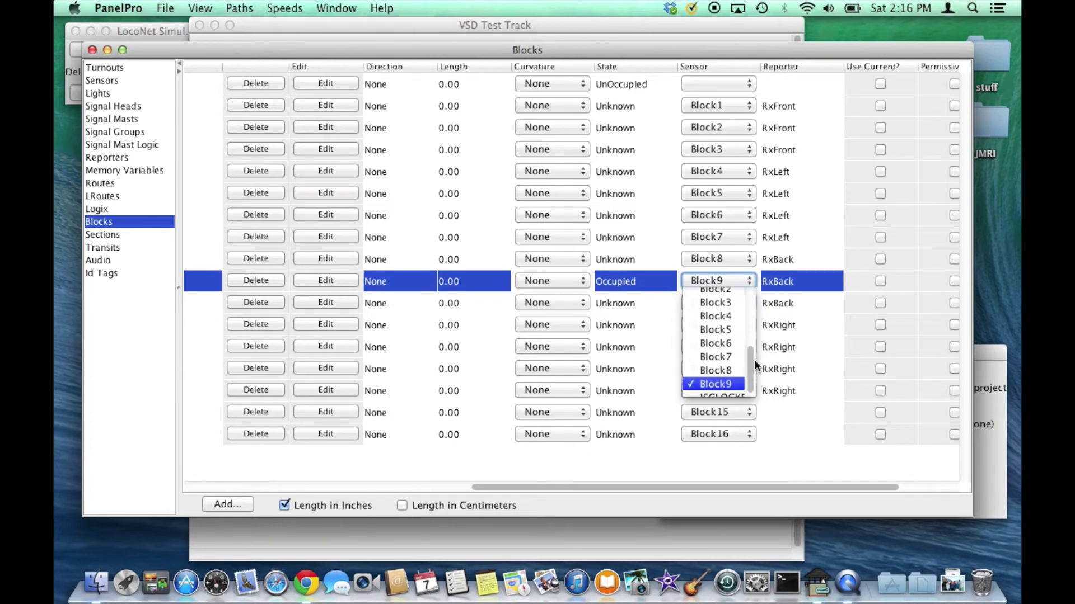
{"action": "left_click", "coordinate": [716, 385]}
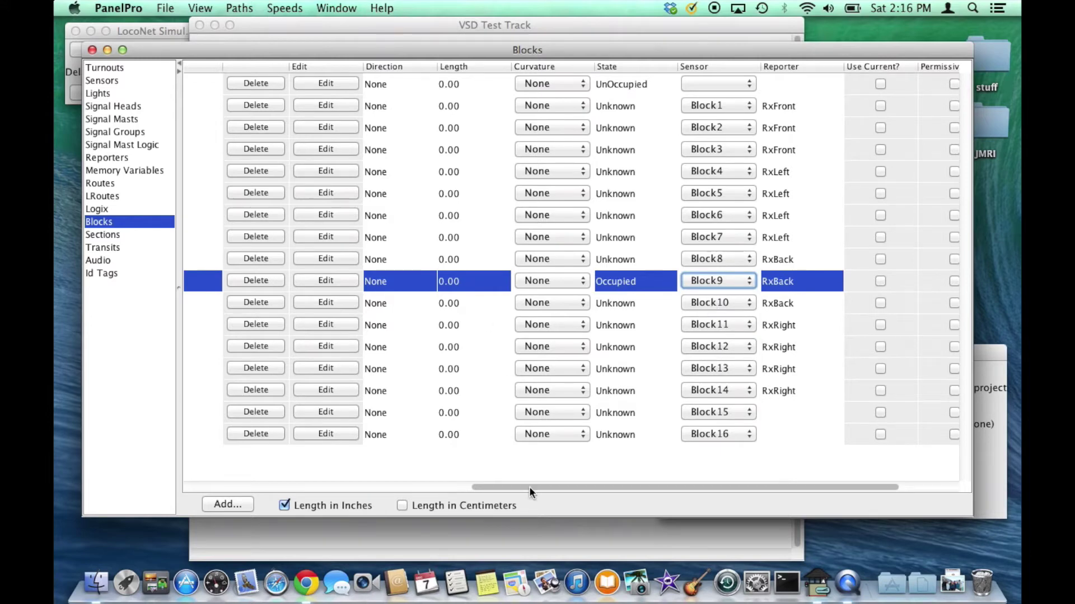
{"action": "left_click_drag", "start_coordinate": [528, 486], "coordinate": [182, 458]}
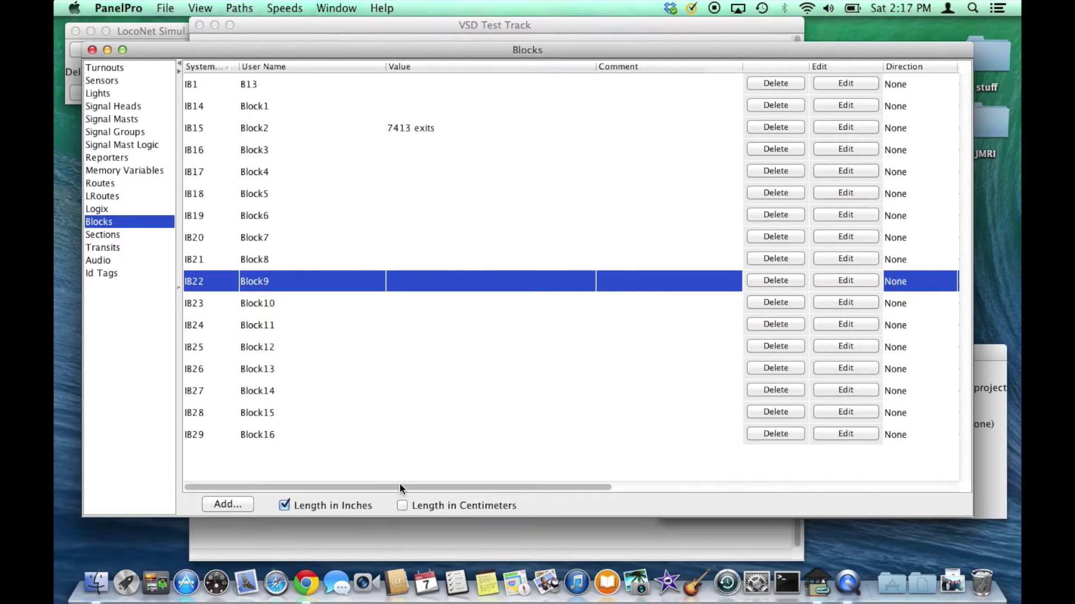
{"action": "left_click_drag", "start_coordinate": [399, 485], "coordinate": [369, 442]}
Bring the VSD Test Track panel forward and show its Options menu.
{"action": "left_click", "coordinate": [304, 26]}
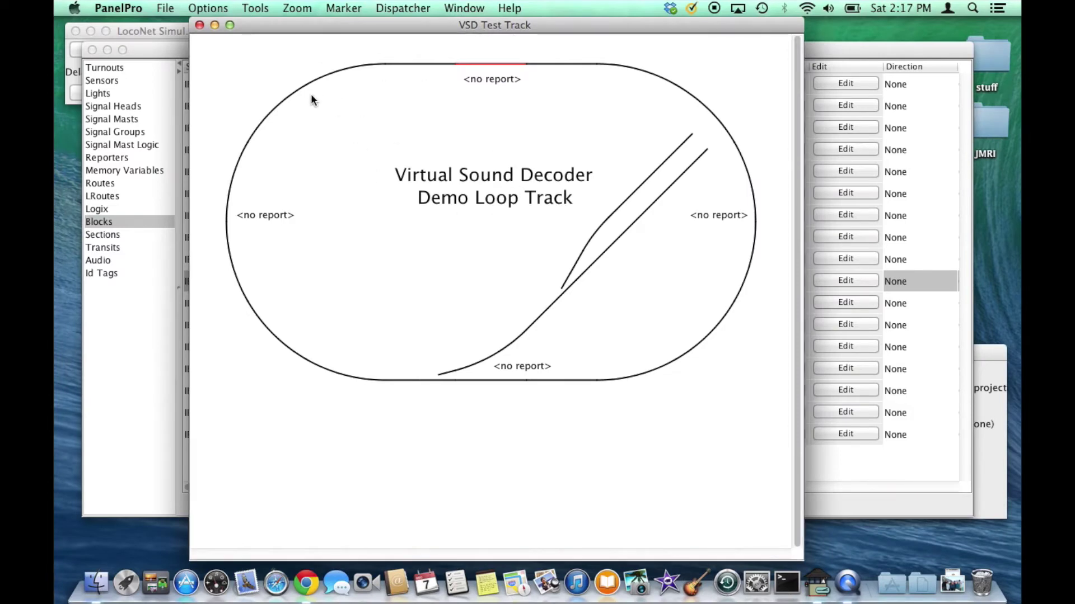
{"action": "left_click", "coordinate": [208, 8]}
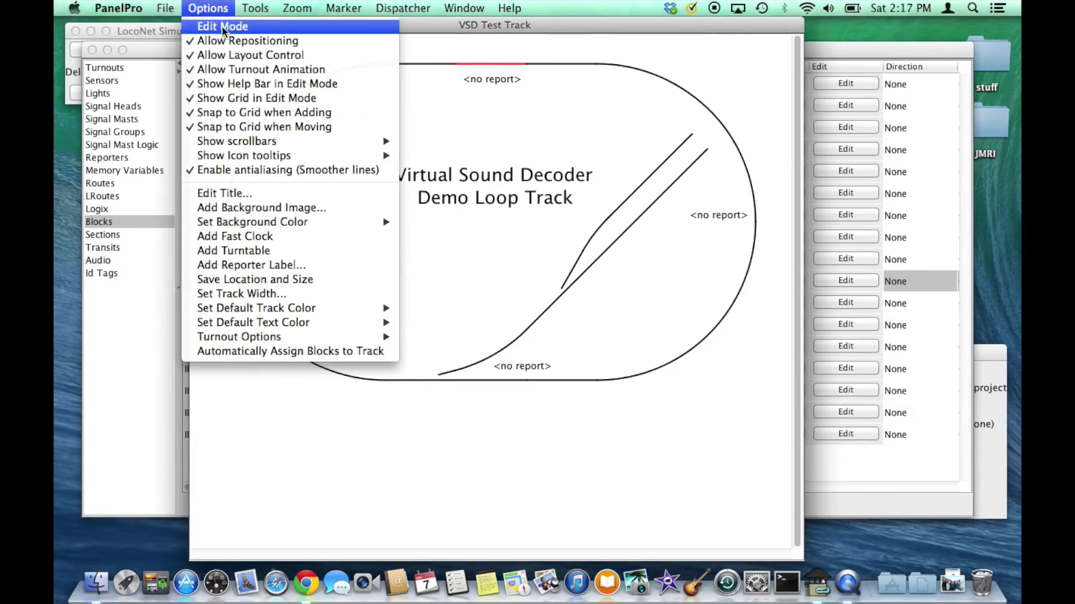
Enable Edit Mode and check the popups for the red top segment (Block9) and right curve (Block12).
{"action": "left_click", "coordinate": [222, 26]}
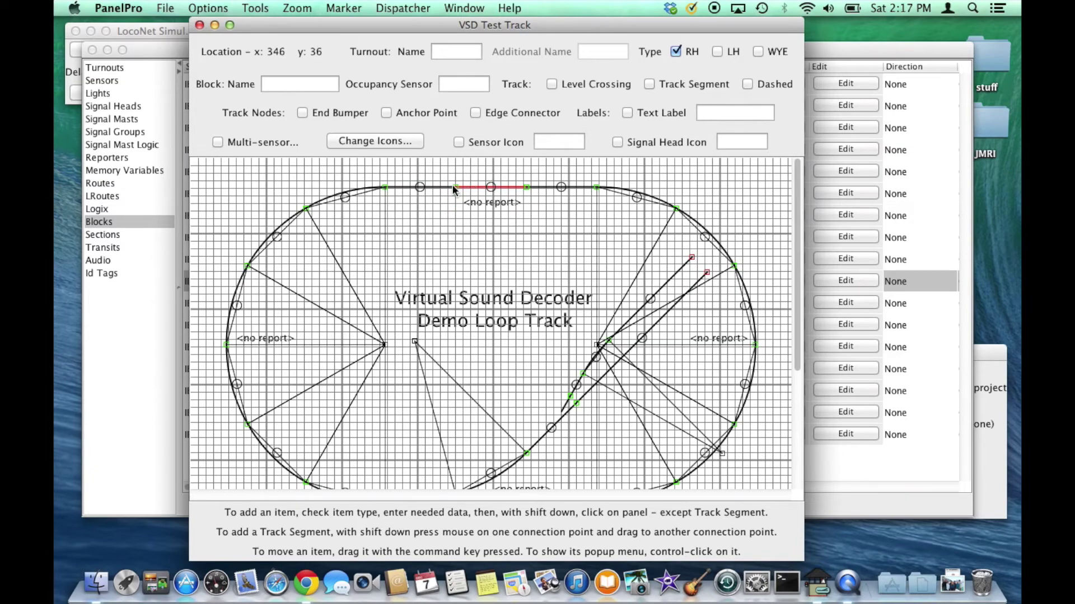
{"action": "left_click", "coordinate": [489, 186], "text": "ctrl"}
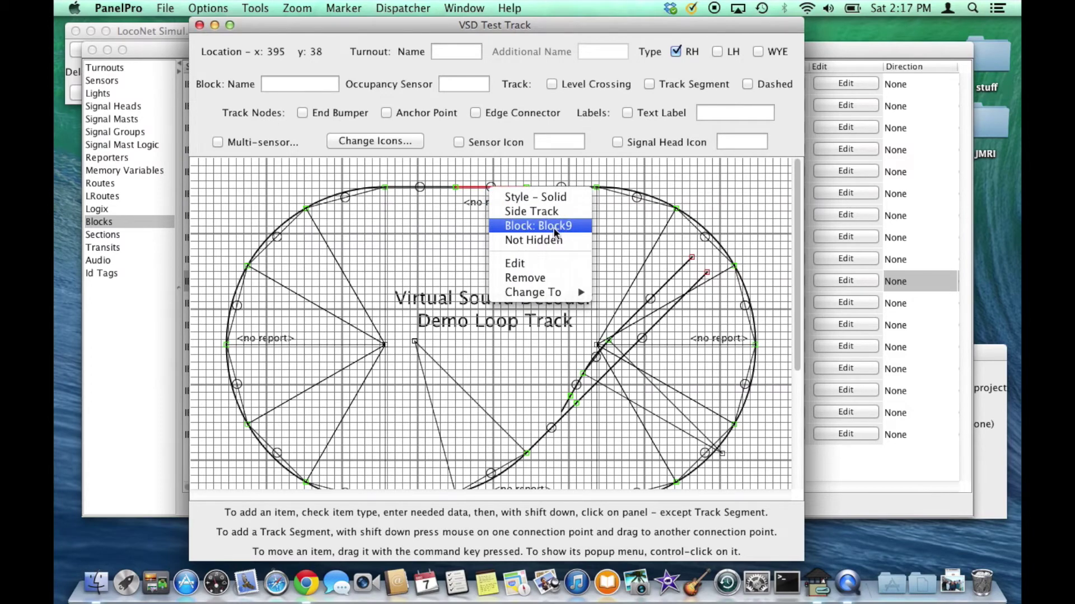
{"action": "left_click", "coordinate": [478, 189]}
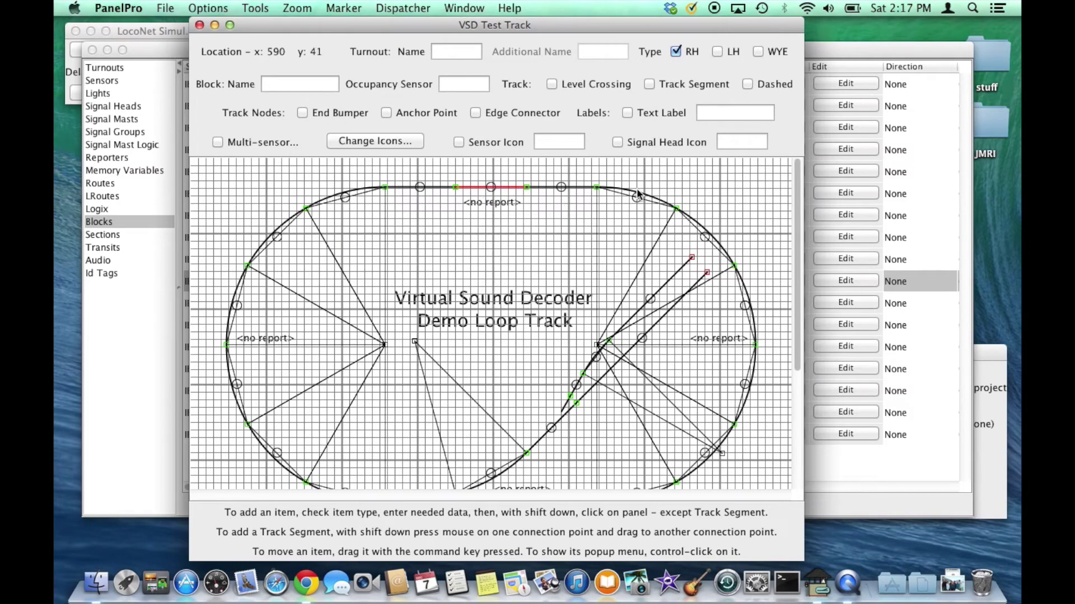
{"action": "left_click", "coordinate": [707, 237], "text": "ctrl"}
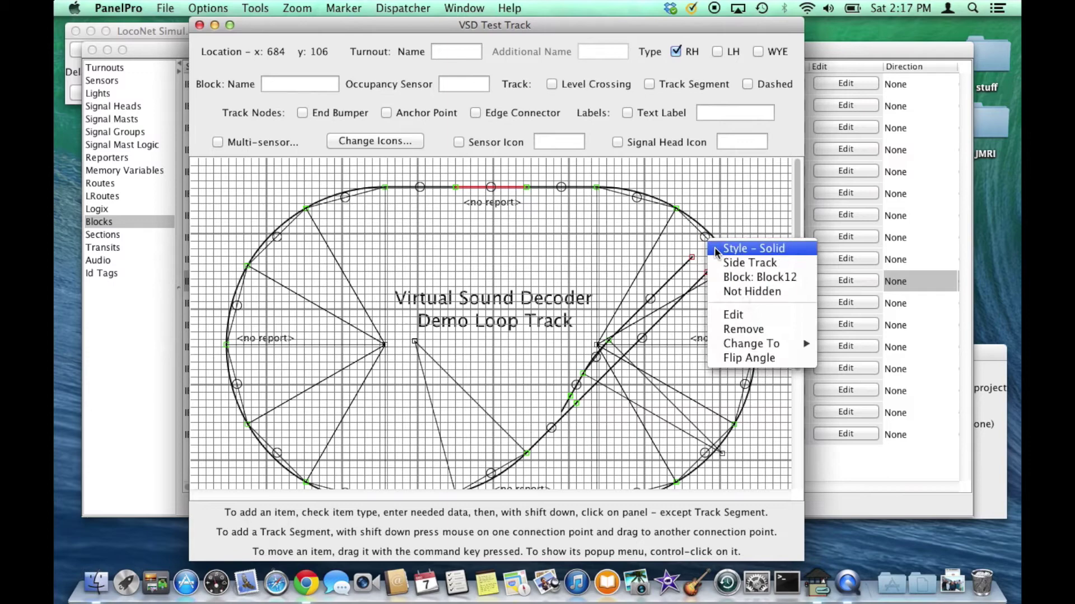
{"action": "left_click", "coordinate": [698, 248]}
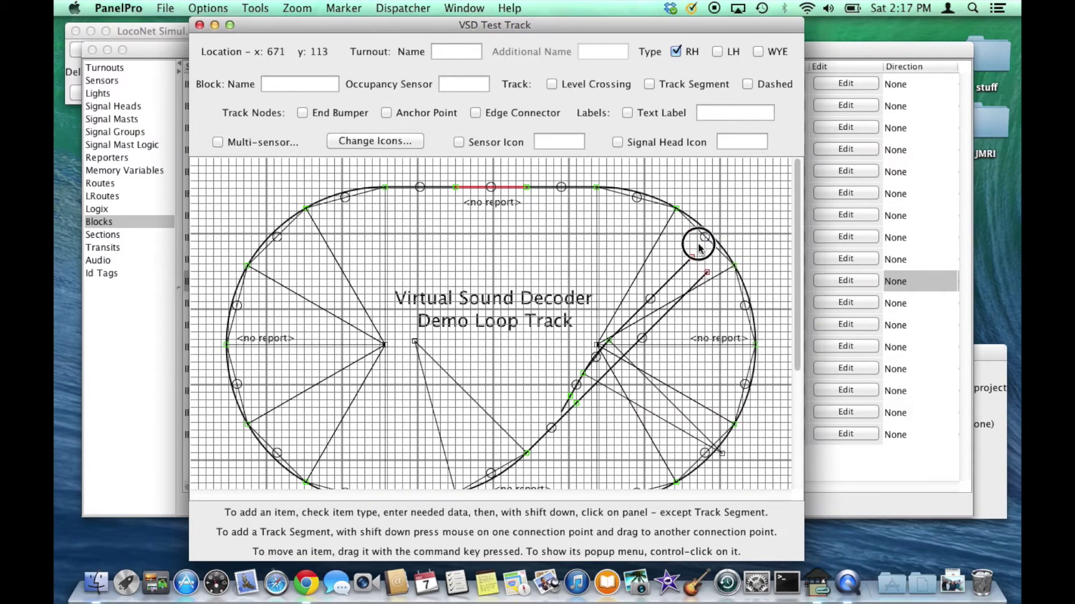
{"action": "left_click", "coordinate": [746, 304], "text": "ctrl"}
{"action": "left_click", "coordinate": [737, 271]}
Verify sensor LS26 is Active and Block9's State is Occupied in the tables.
{"action": "left_click", "coordinate": [168, 54]}
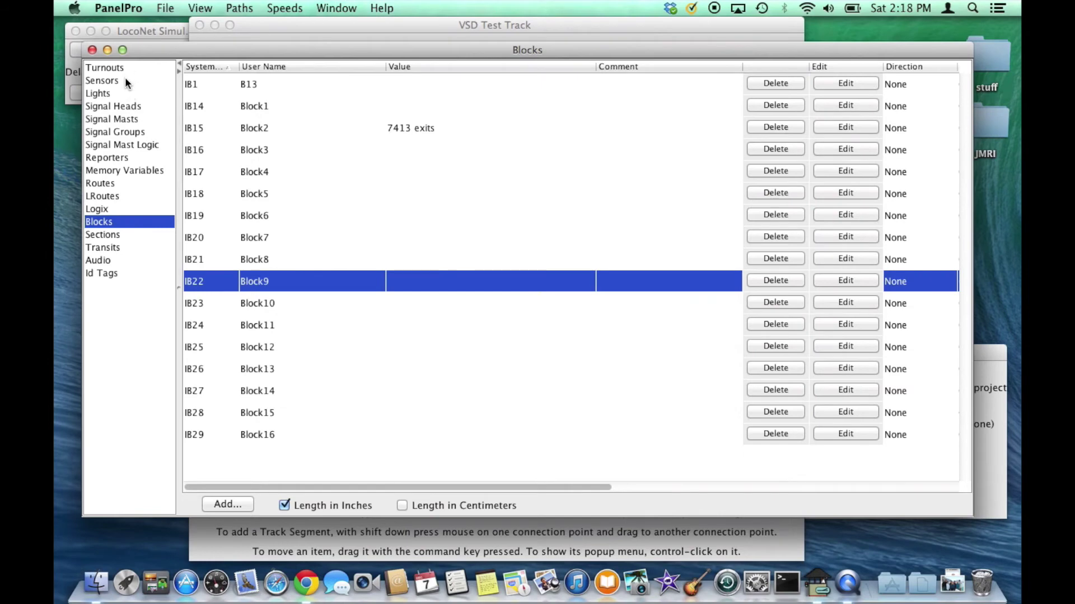
{"action": "left_click", "coordinate": [126, 78]}
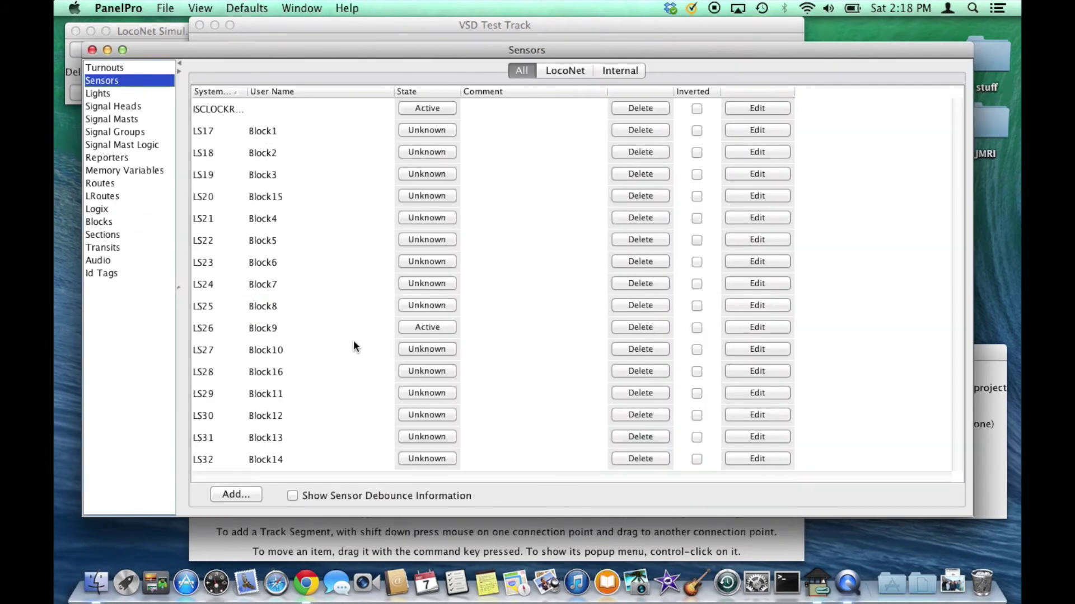
{"action": "left_click", "coordinate": [261, 331]}
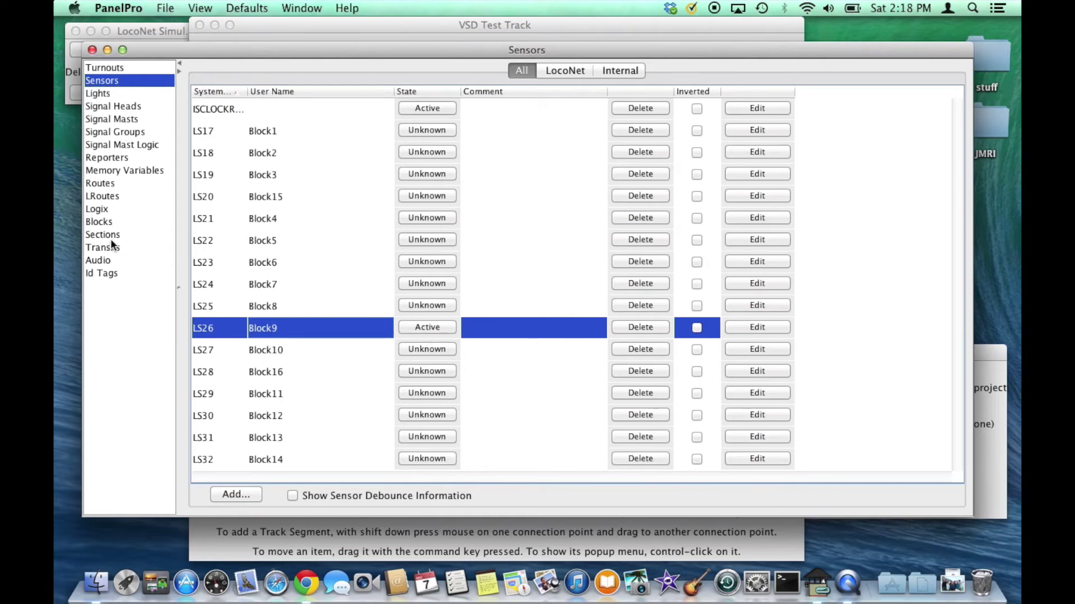
{"action": "left_click", "coordinate": [116, 222]}
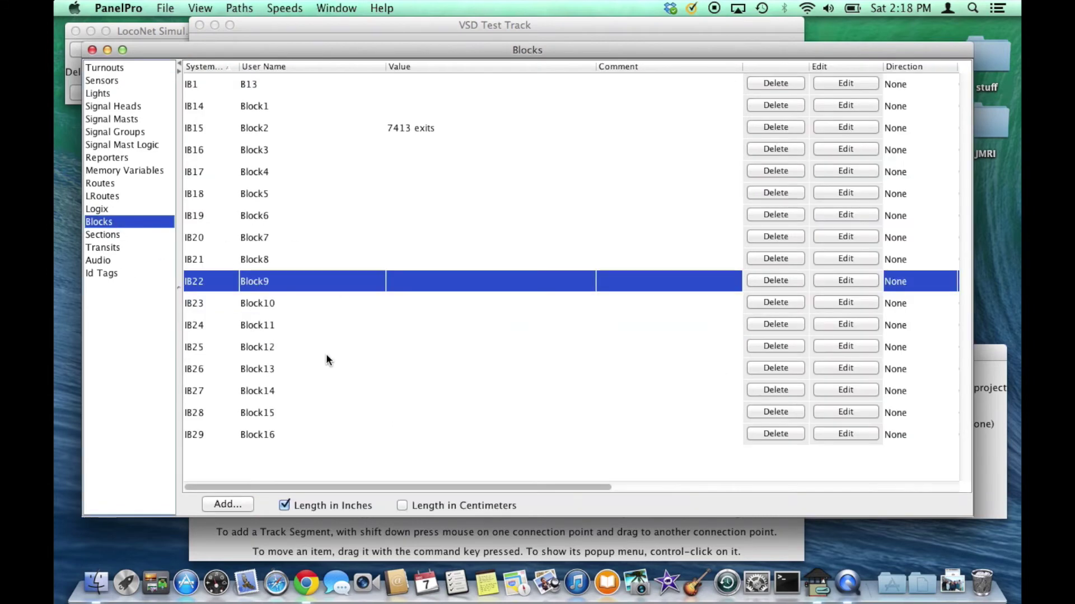
{"action": "scroll", "coordinate": [529, 335], "scroll_direction": "right", "scroll_amount": 10}
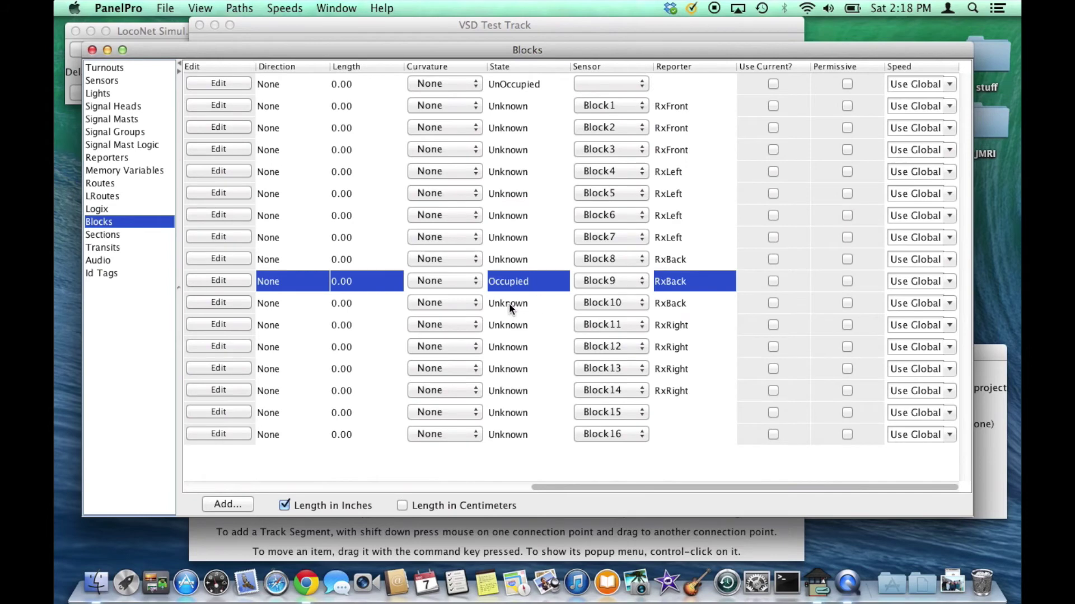
{"action": "scroll", "coordinate": [509, 303], "scroll_direction": "left", "scroll_amount": 10}
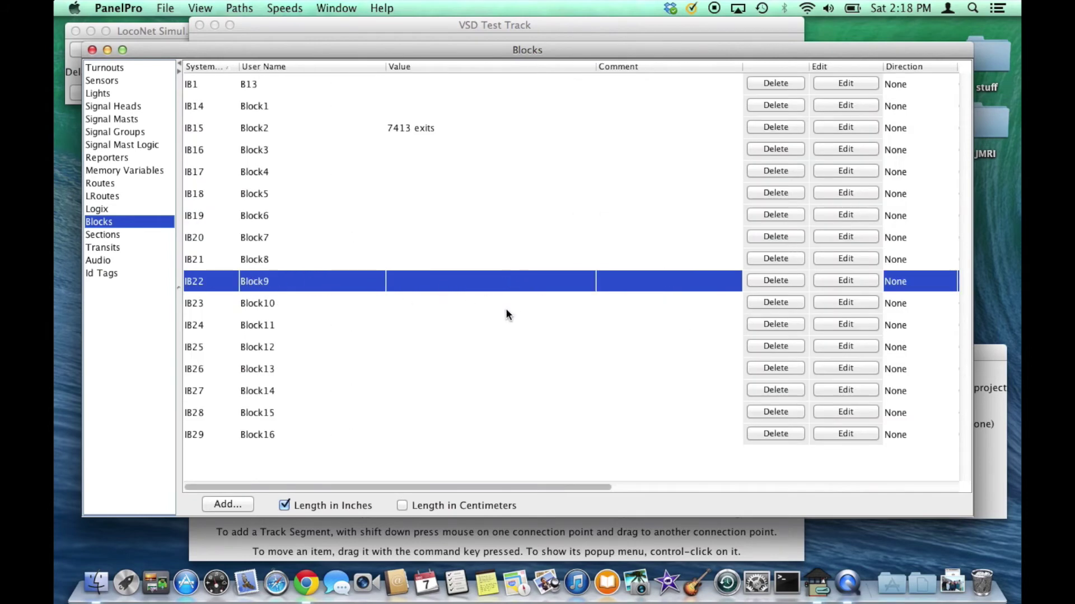
{"action": "scroll", "coordinate": [596, 329], "scroll_direction": "right", "scroll_amount": 10}
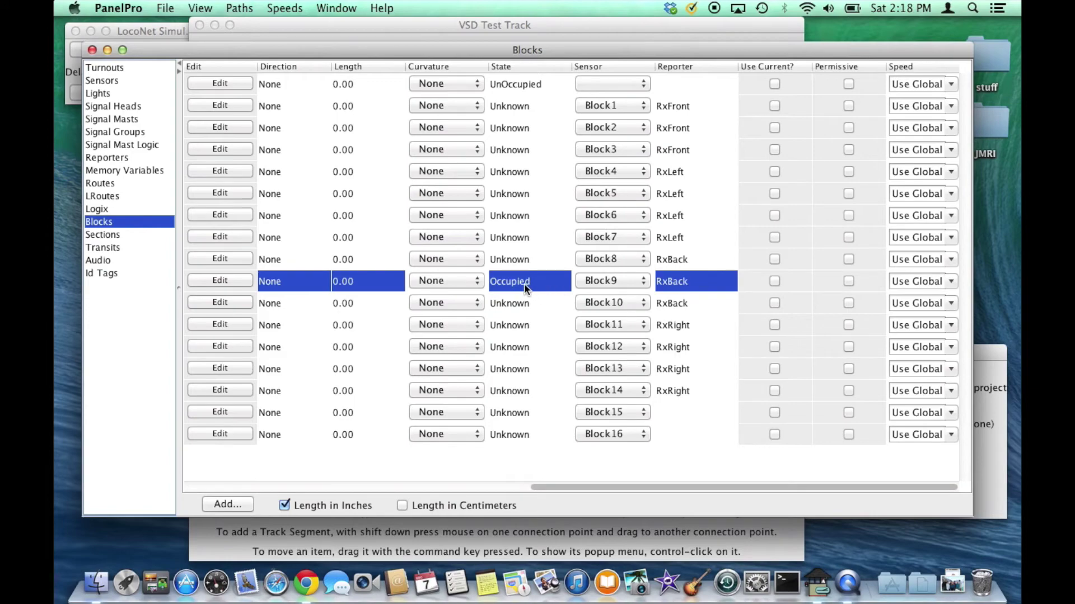
Turn off Edit Mode on the VSD Test Track panel.
{"action": "left_click", "coordinate": [472, 24]}
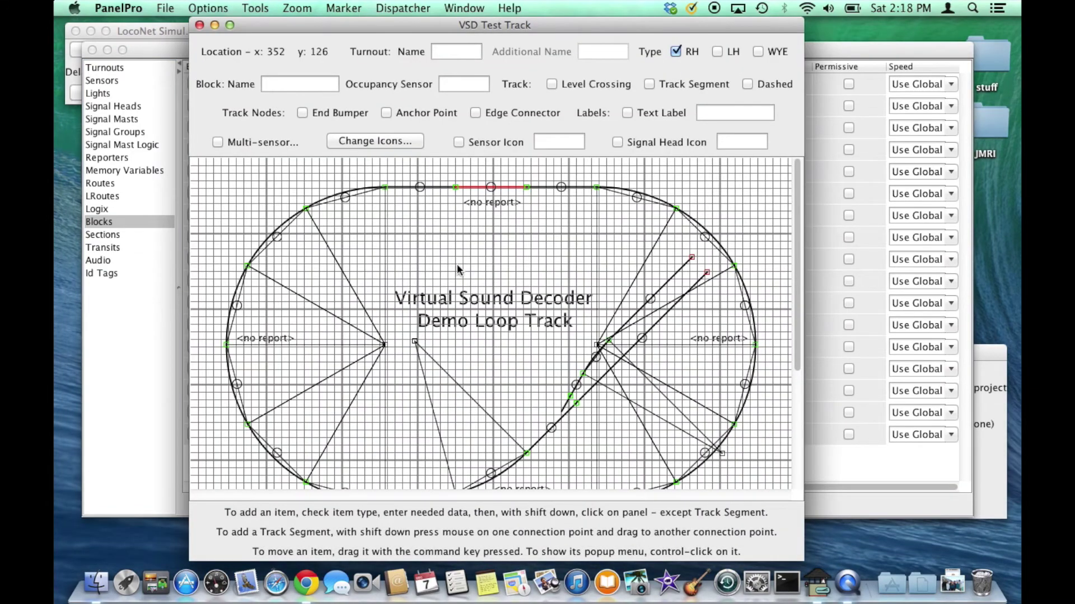
{"action": "left_click", "coordinate": [226, 8]}
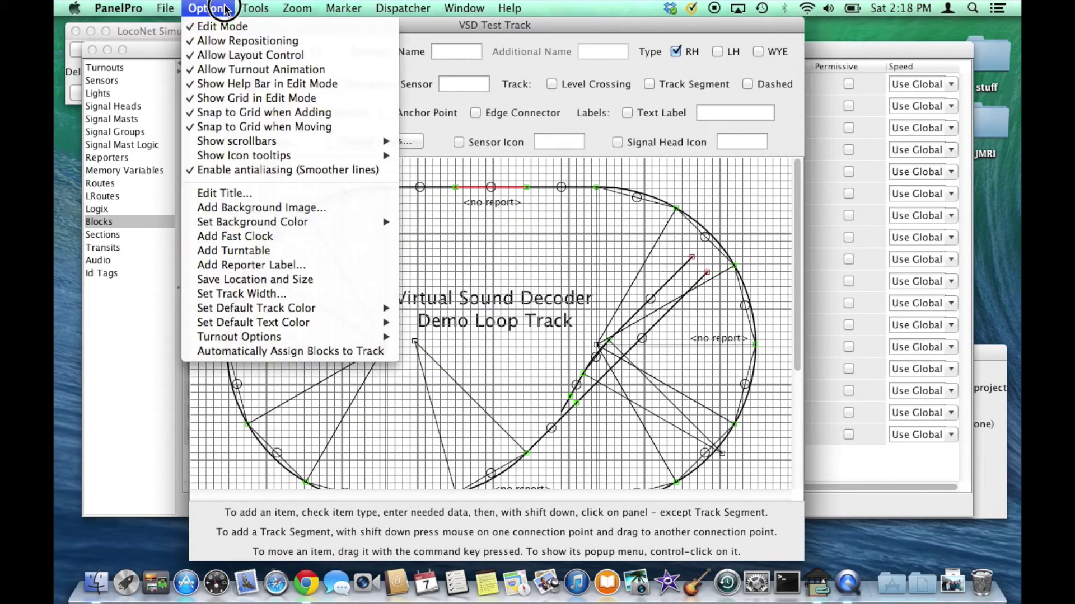
{"action": "left_click", "coordinate": [223, 26]}
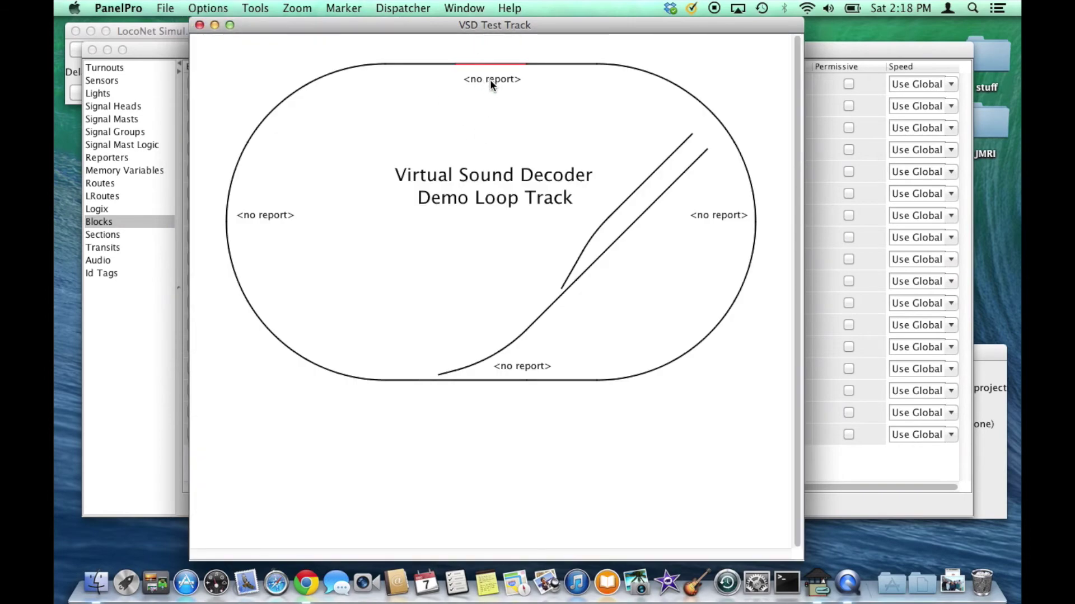